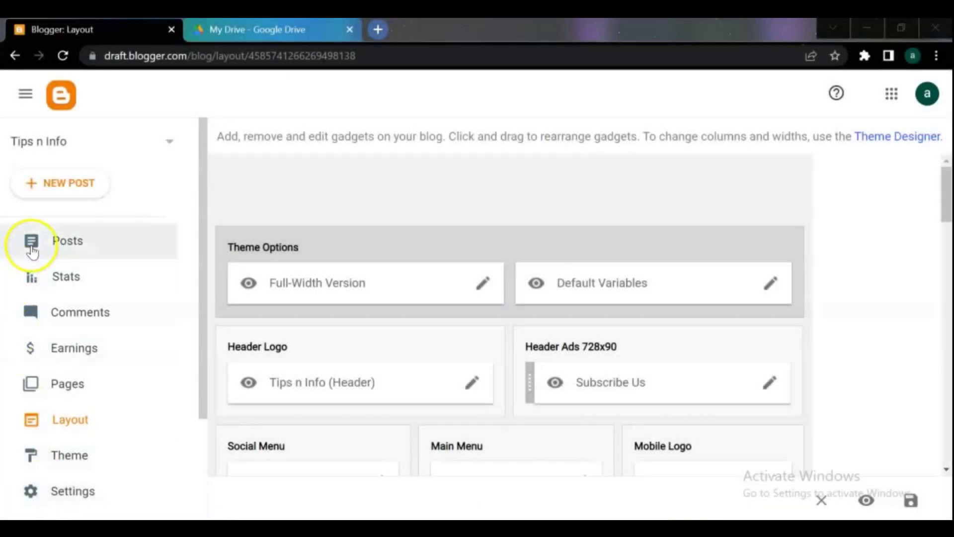
# Open a new, empty post editor for the Tips n Info blog.
pyautogui.click(61, 185)
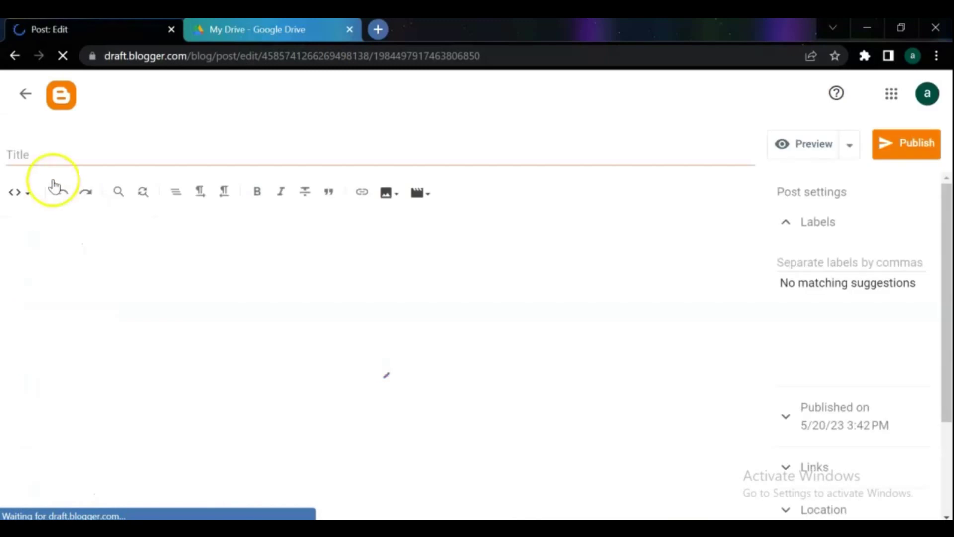
# Title the post 'no copyright audio' and switch its body to HTML view.
pyautogui.click(62, 153)
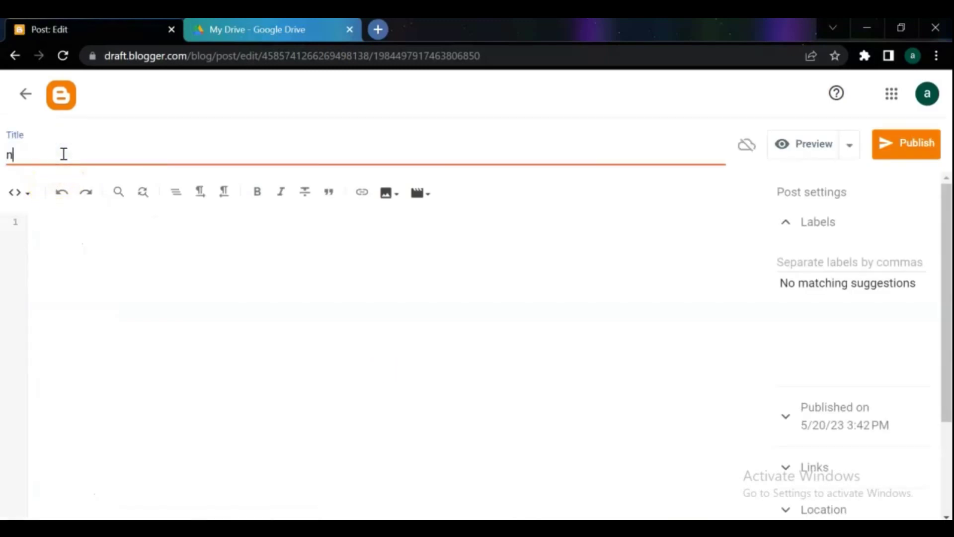
pyautogui.write('no copyright audio')
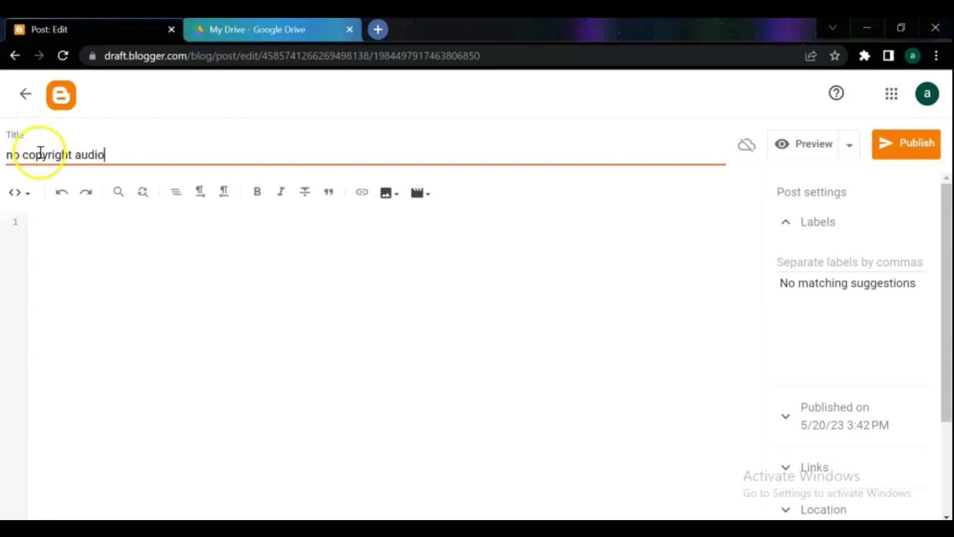
pyautogui.click(79, 235)
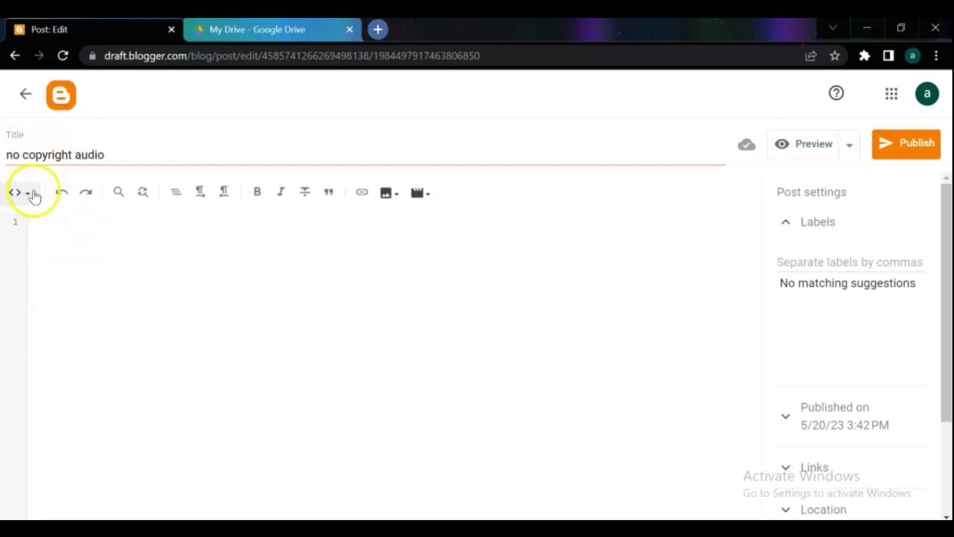
pyautogui.click(32, 194)
pyautogui.click(37, 200)
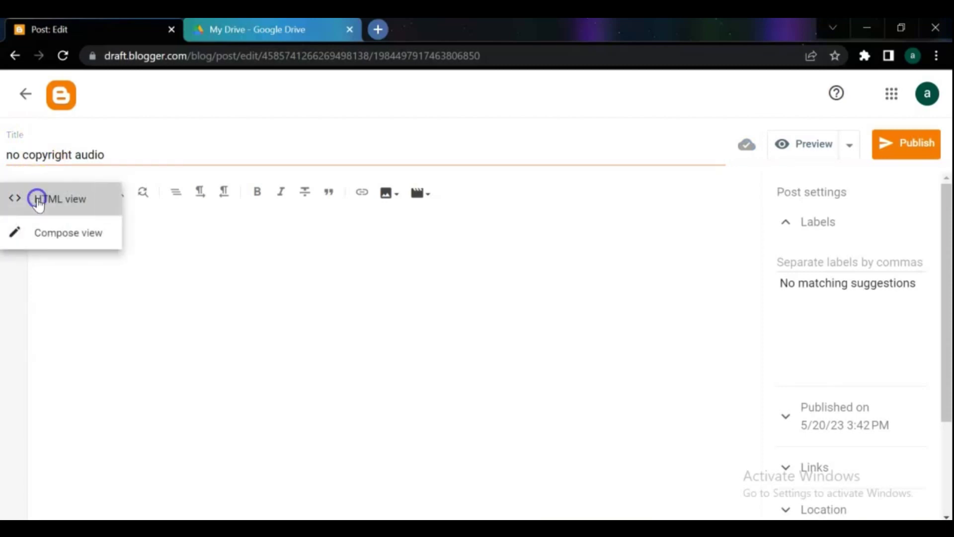
pyautogui.click(51, 224)
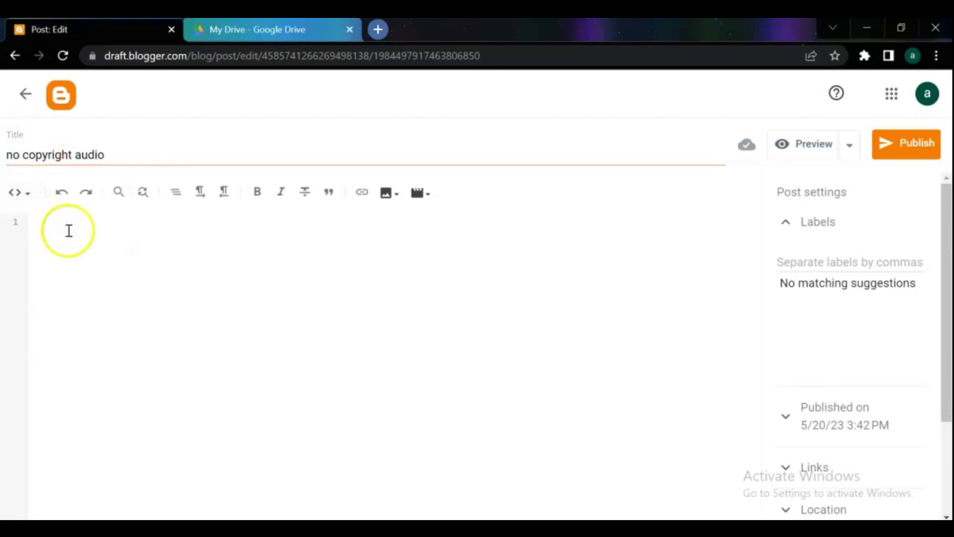
# Paste the iframe code from Notepad and delete the old Drive URL from its src.
pyautogui.click(576, 528)
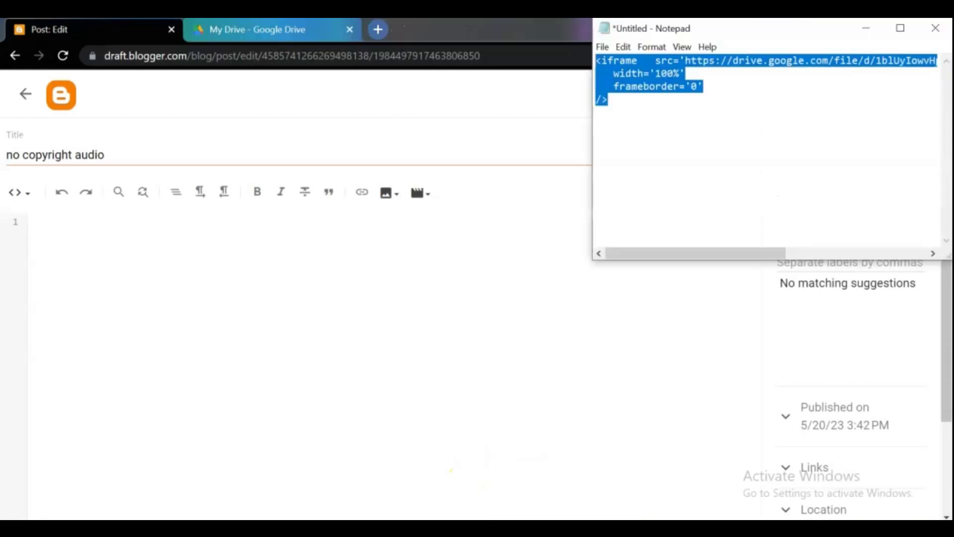
pyautogui.rightClick(621, 94)
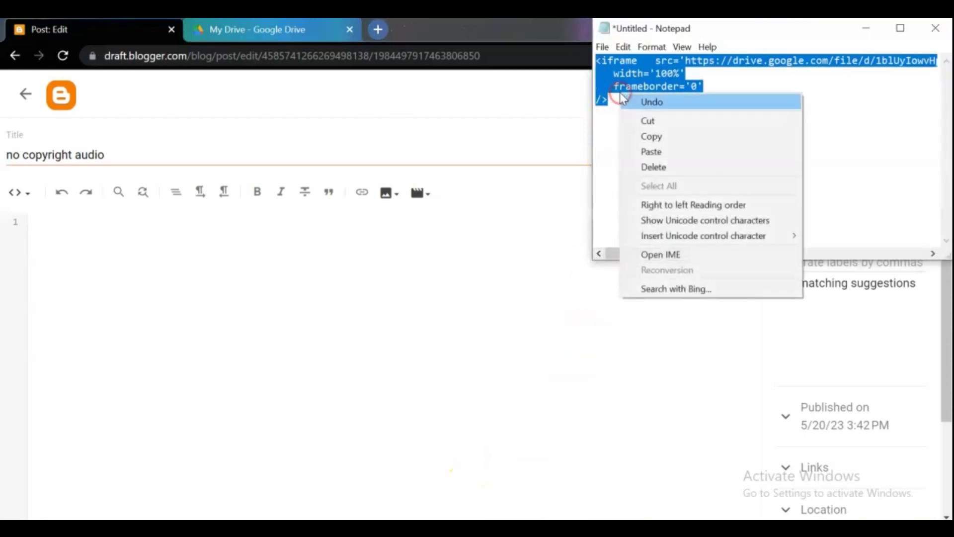
pyautogui.click(664, 134)
pyautogui.rightClick(85, 230)
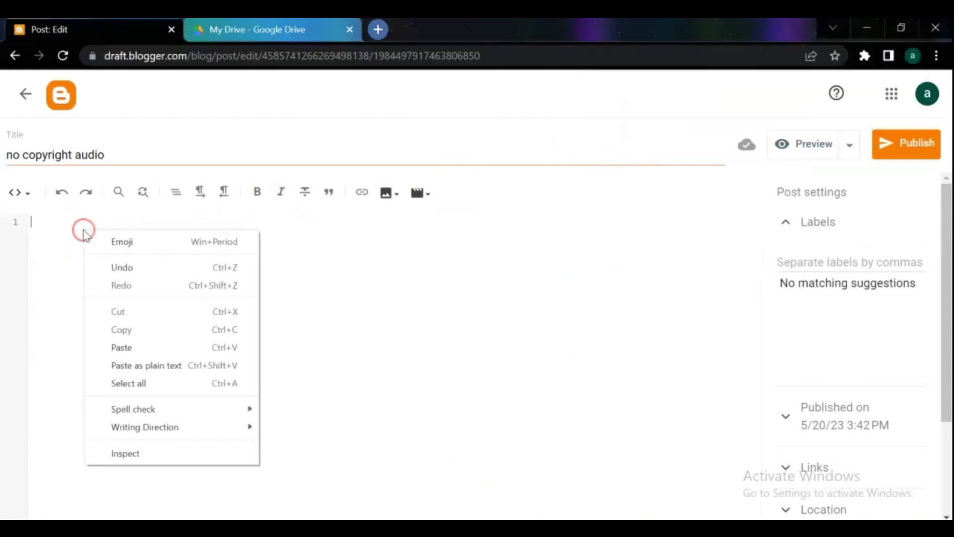
pyautogui.click(122, 345)
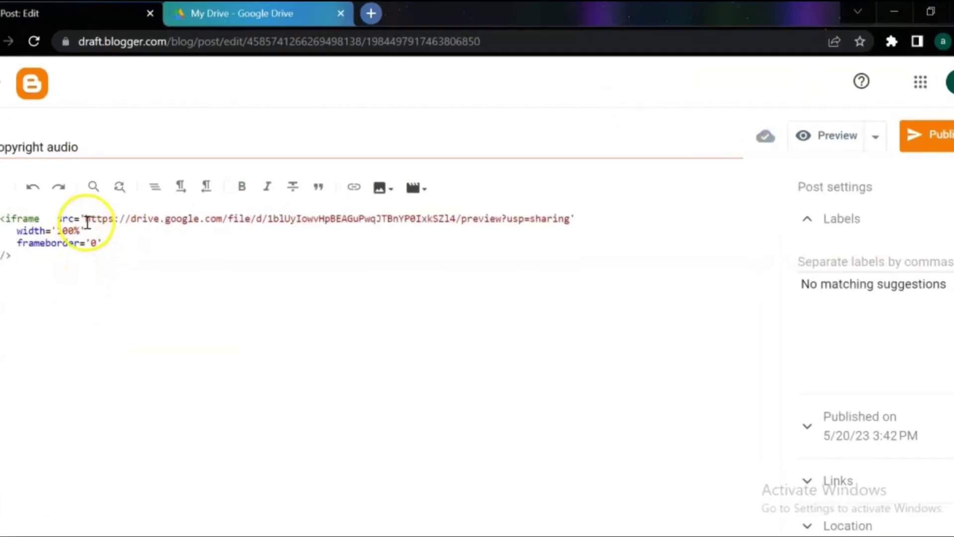
pyautogui.moveTo(87, 220); pyautogui.dragTo(424, 238)
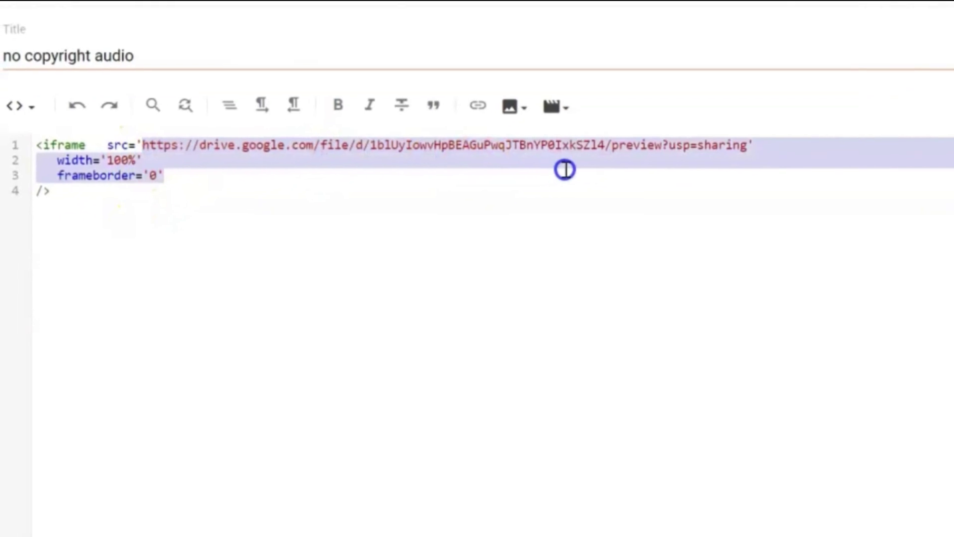
pyautogui.moveTo(565, 170); pyautogui.dragTo(750, 151)
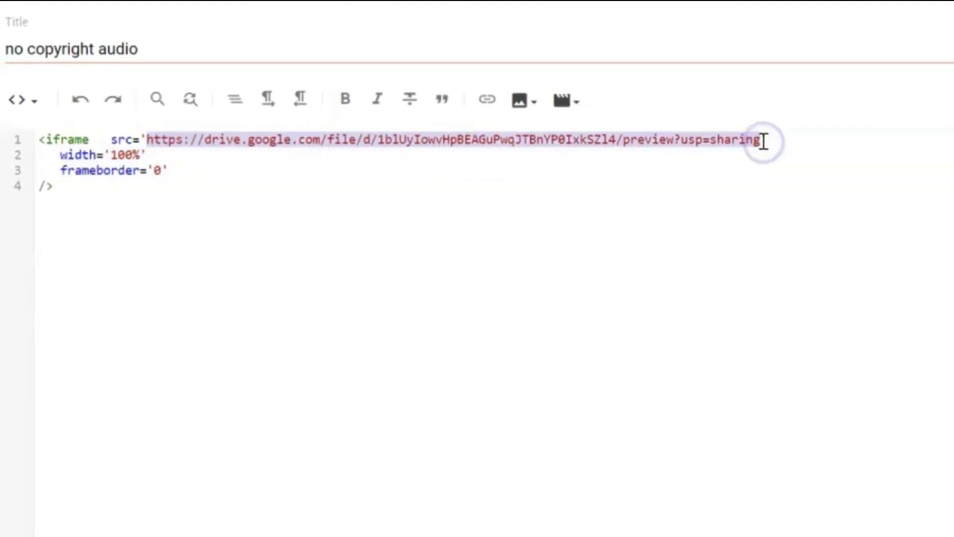
pyautogui.press('BackSpace')
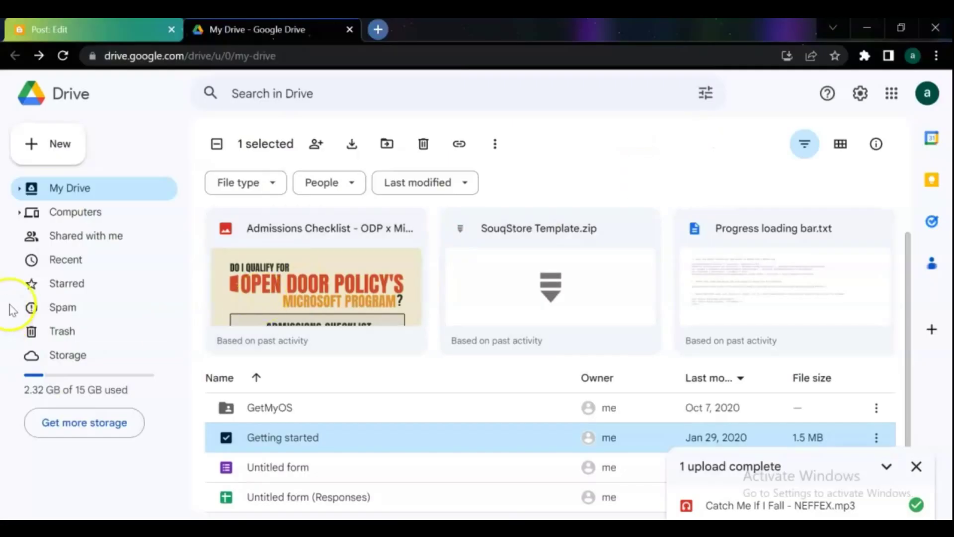
# Upload Ruthless - NEFFEX.mp3 from the Desktop, alongside the Catch Me If I Fall upload.
pyautogui.click(59, 144)
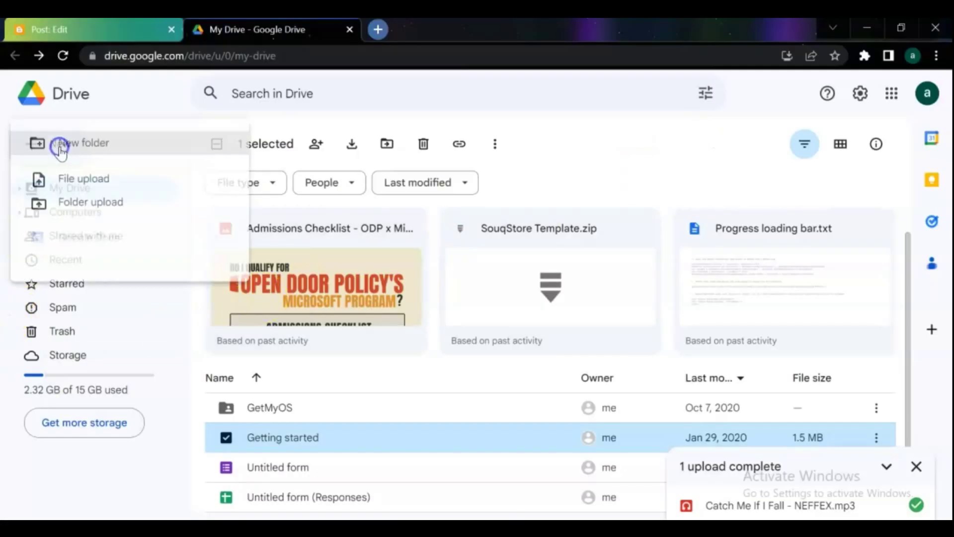
pyautogui.click(66, 184)
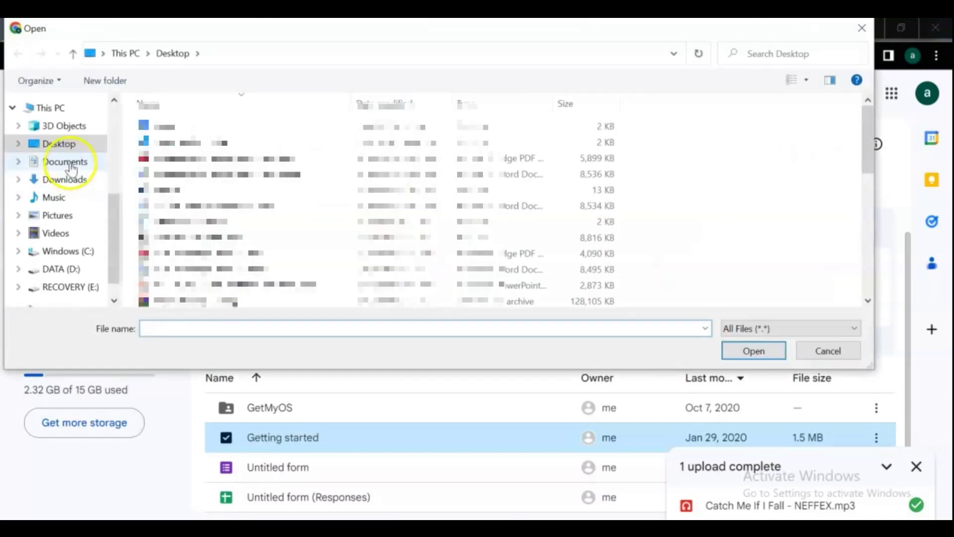
pyautogui.scroll(-1, 155, 177)
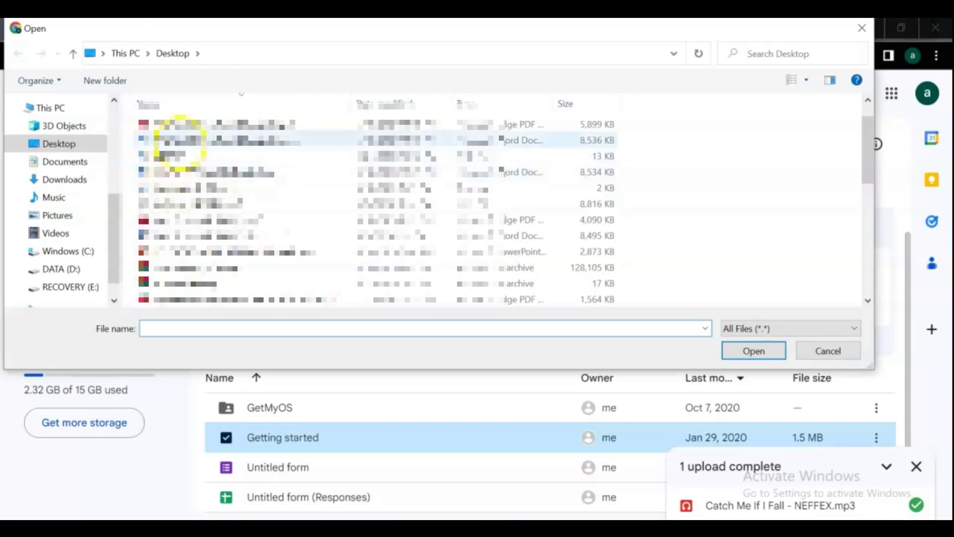
pyautogui.click(191, 203)
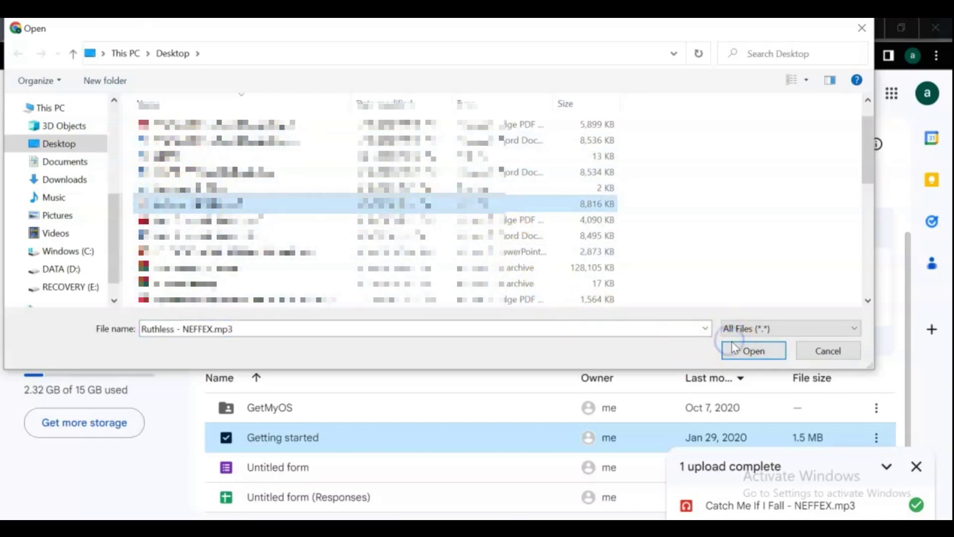
pyautogui.click(734, 349)
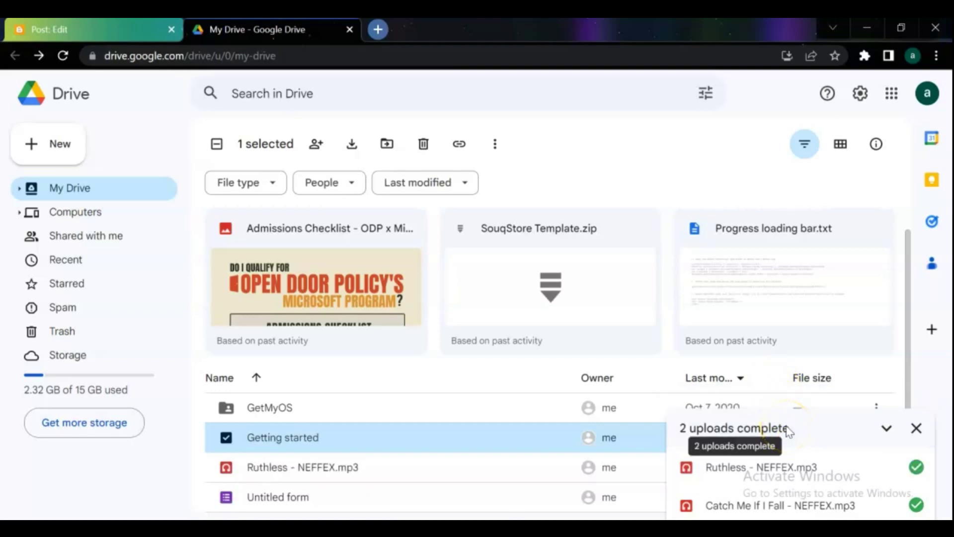
pyautogui.scroll(-1, 666, 313)
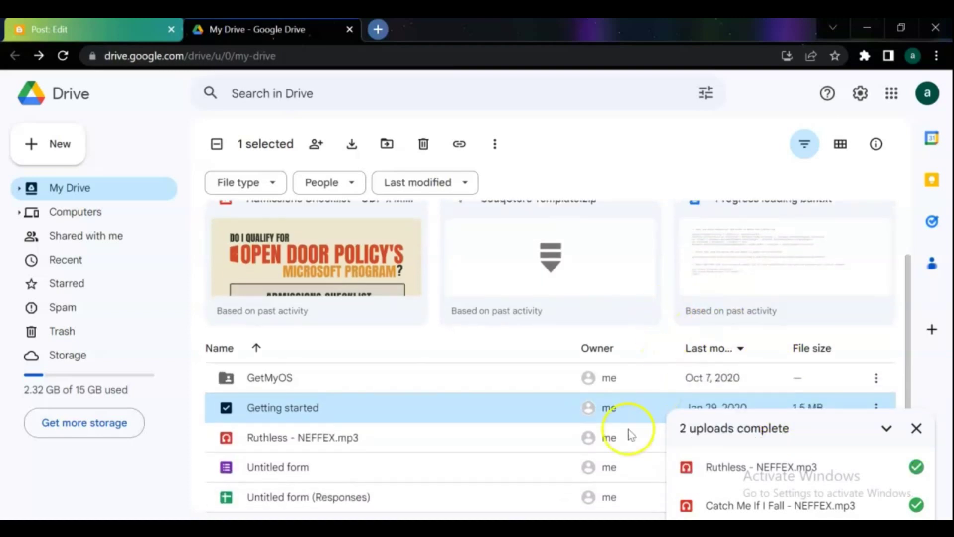
# Set Ruthless - NEFFEX.mp3 to 'Anyone with the link' access and copy its share link.
pyautogui.rightClick(417, 437)
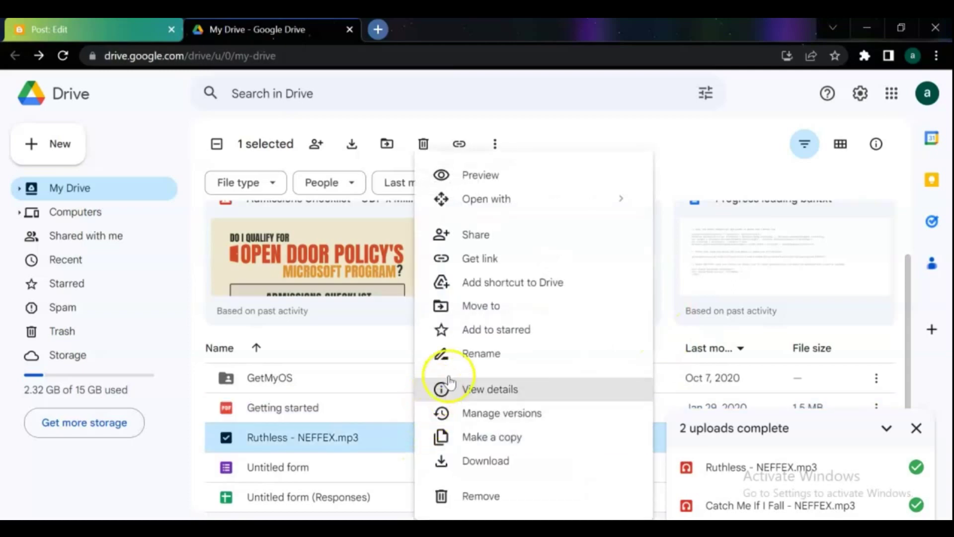
pyautogui.click(497, 259)
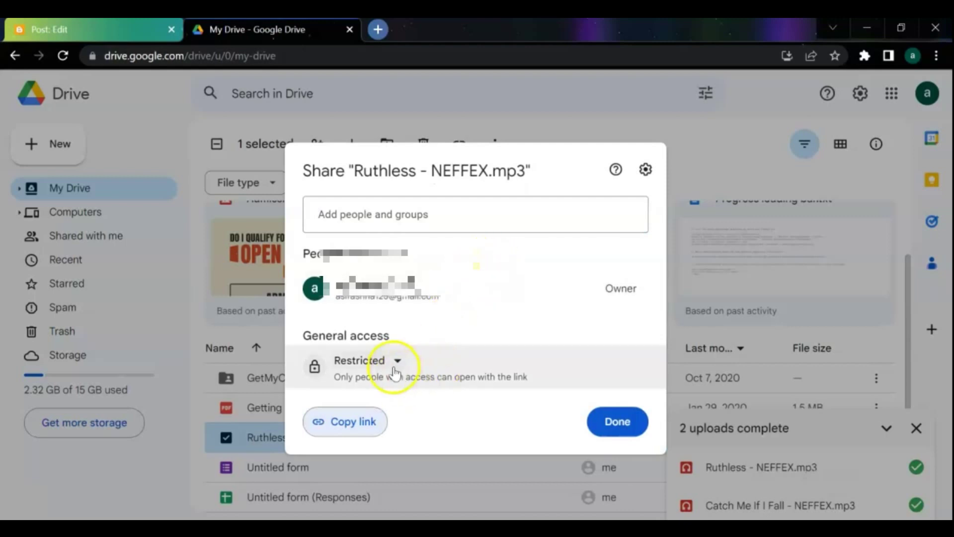
pyautogui.click(402, 358)
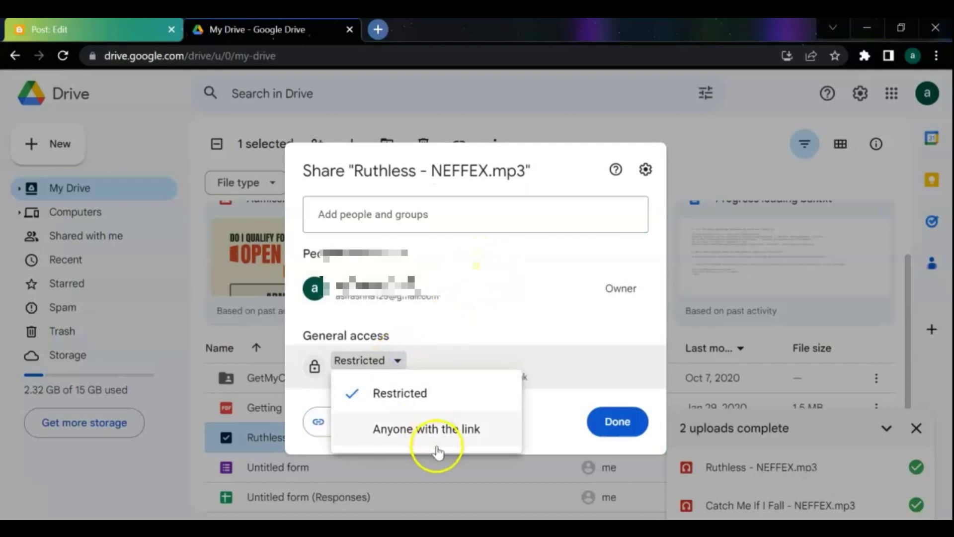
pyautogui.click(444, 430)
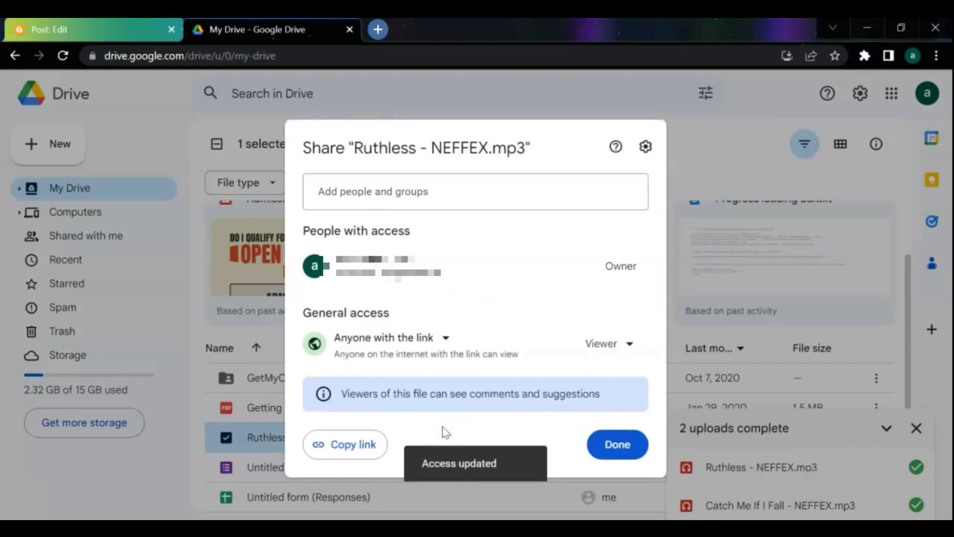
pyautogui.click(361, 442)
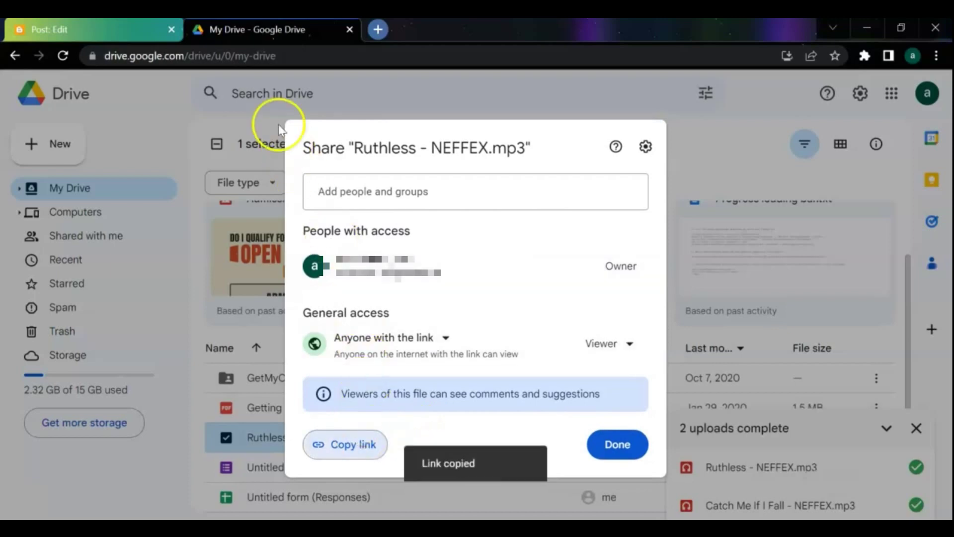
pyautogui.click(104, 28)
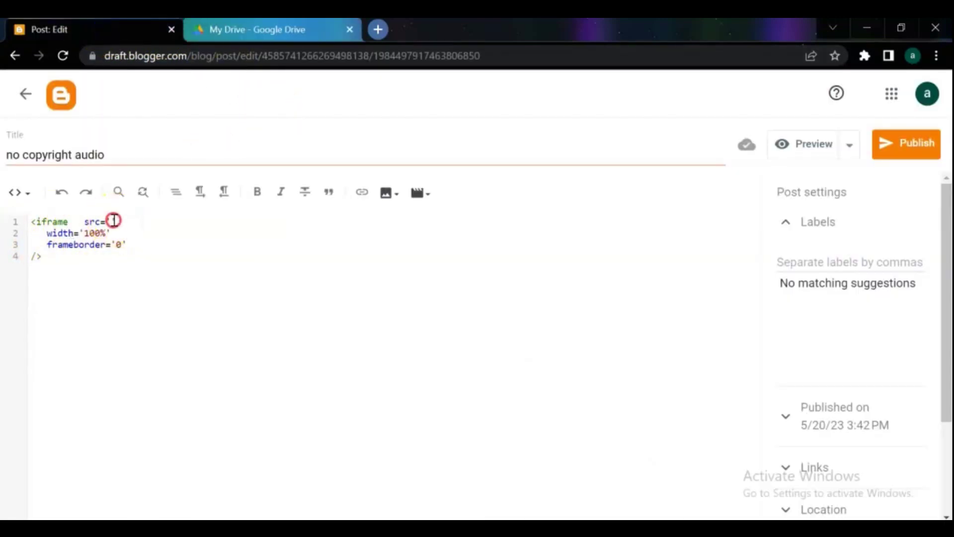
# Paste the Drive share link into the iframe src and change 'view' to 'preview'.
pyautogui.rightClick(113, 220)
pyautogui.click(161, 337)
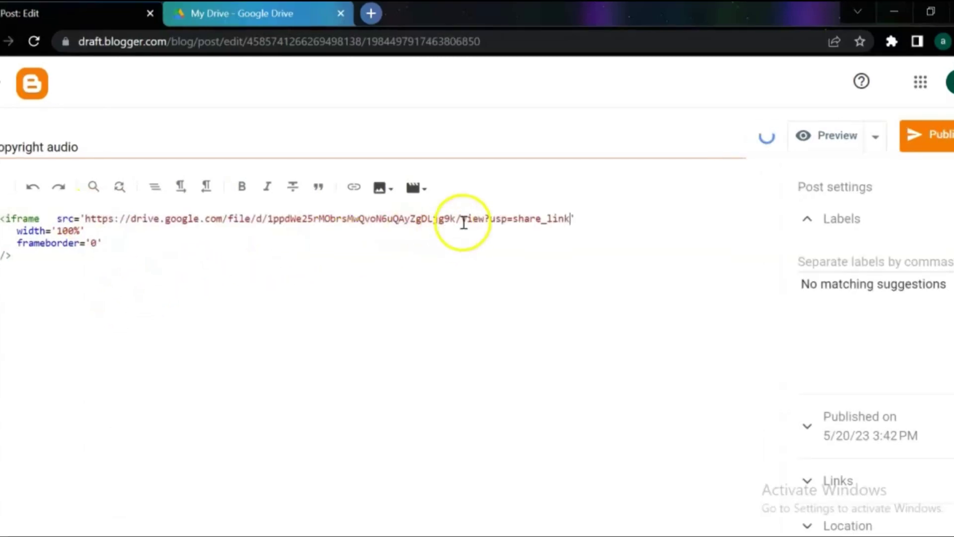
pyautogui.click(465, 219)
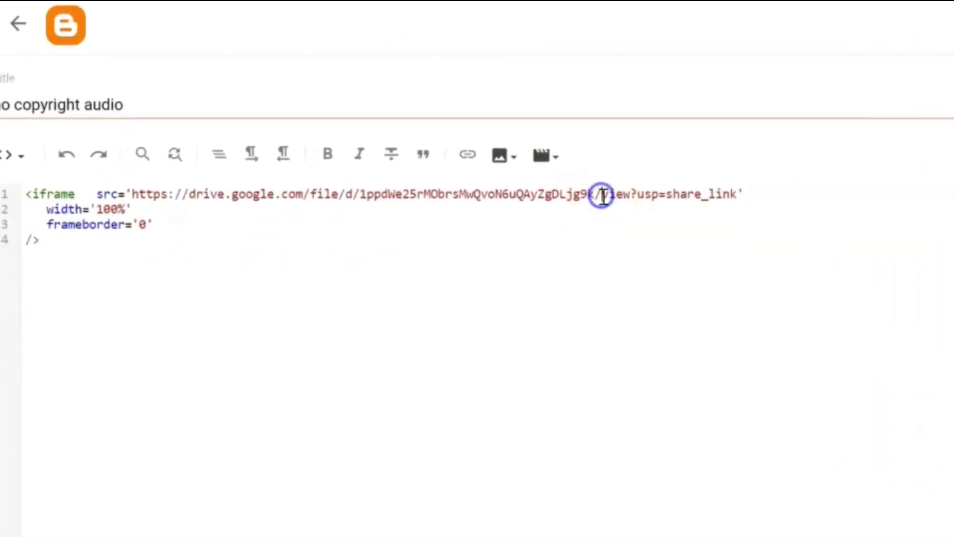
pyautogui.write('pre')
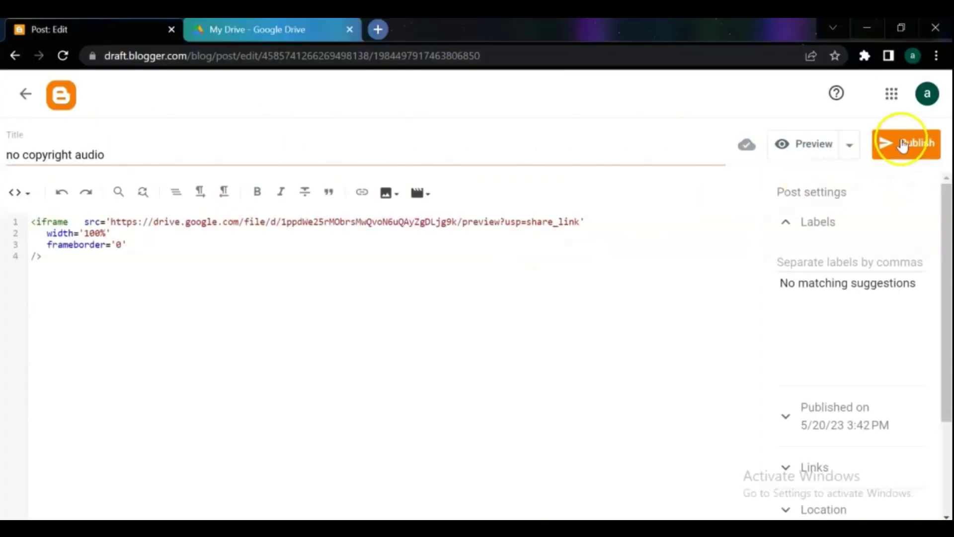
# Publish and confirm the 'no copyright audio' post.
pyautogui.click(904, 144)
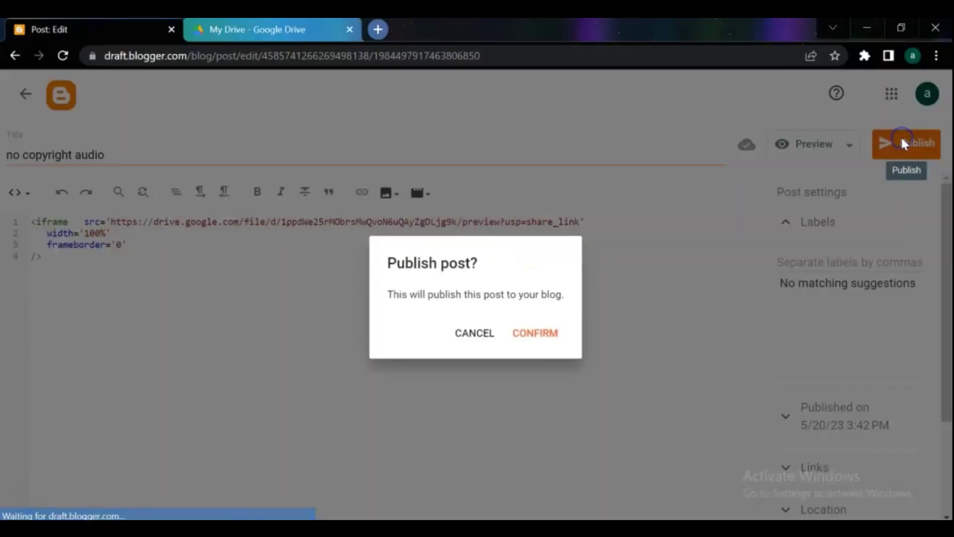
pyautogui.click(533, 338)
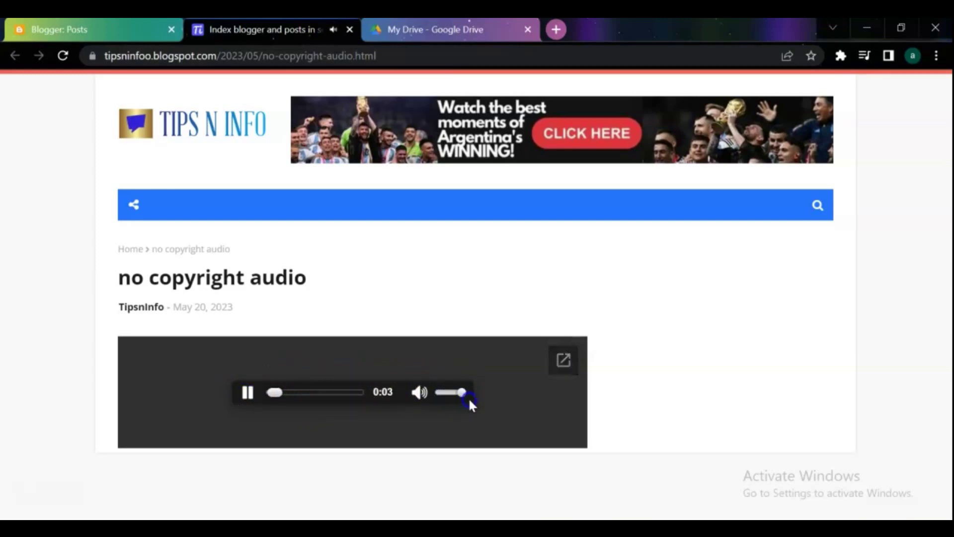
# Mute and unmute the embedded audio player, then pause it at 0:36.
pyautogui.click(420, 393)
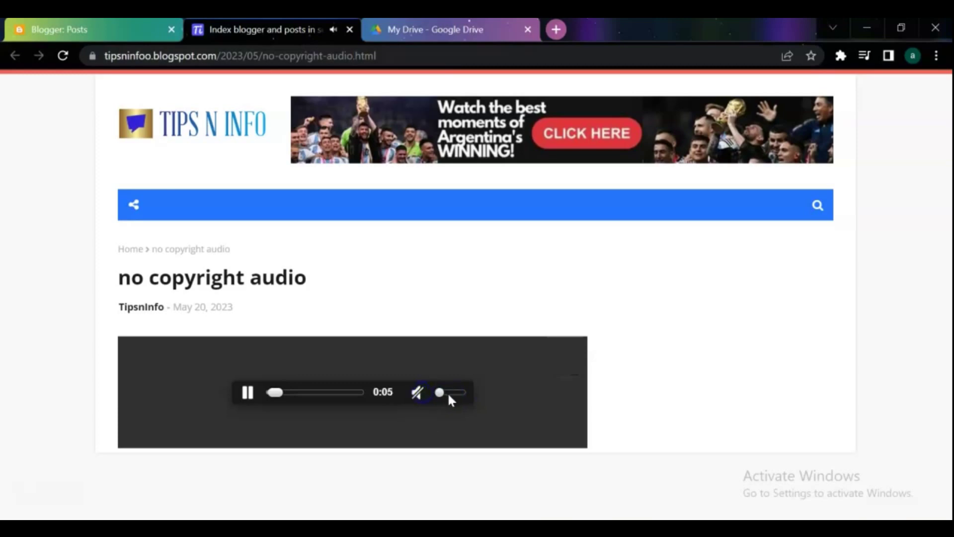
pyautogui.click(420, 393)
pyautogui.click(249, 395)
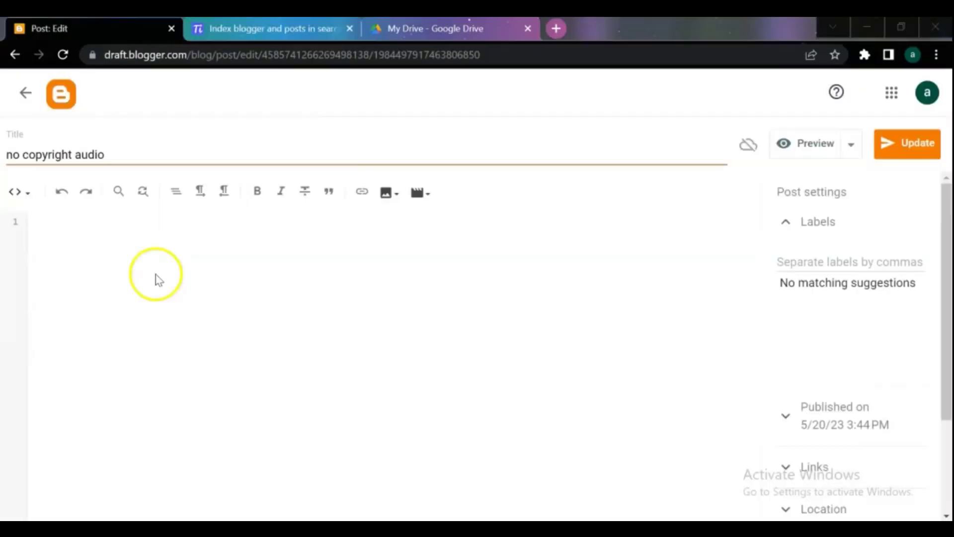
# Select and copy the whole figure, caption and audio HTML block in Notepad.
pyautogui.click(174, 227)
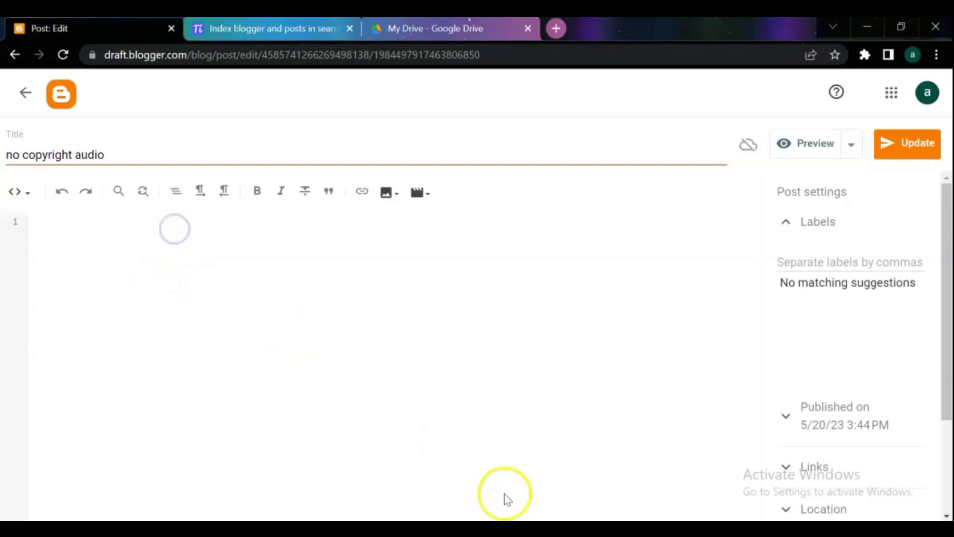
pyautogui.click(528, 522)
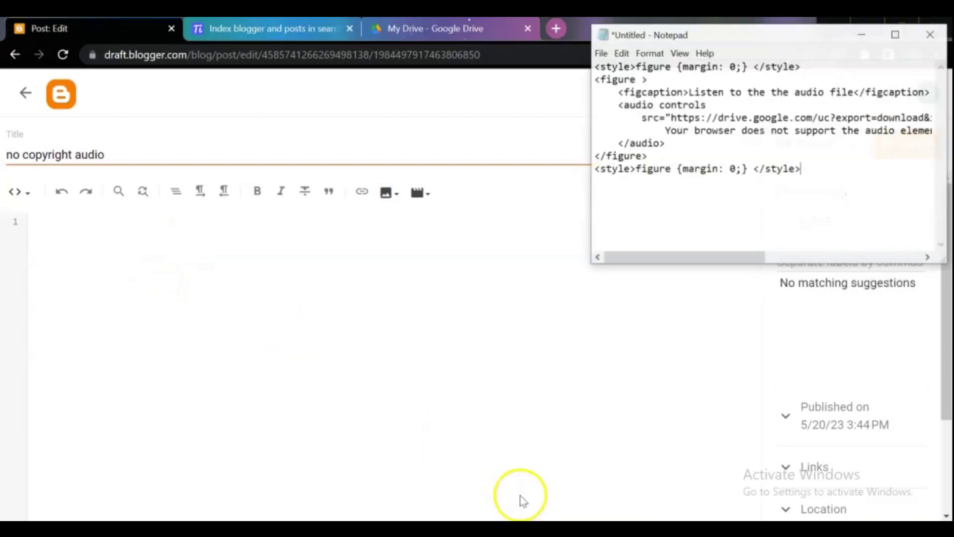
pyautogui.rightClick(686, 166)
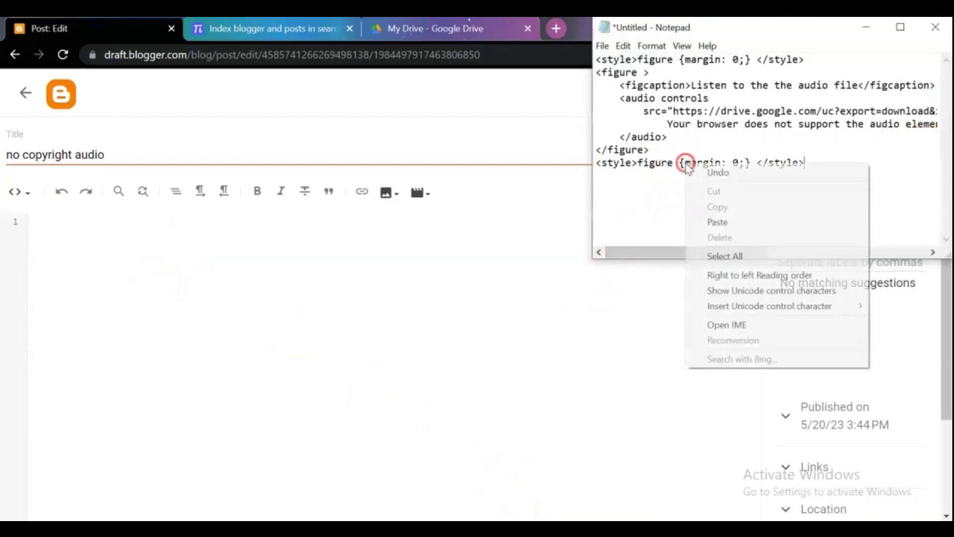
pyautogui.click(718, 256)
pyautogui.rightClick(709, 149)
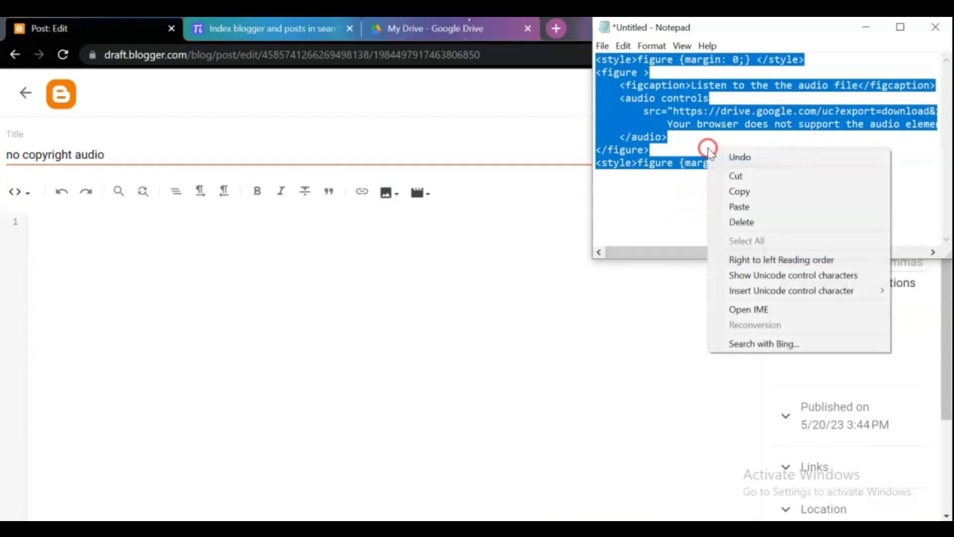
pyautogui.click(741, 192)
# Paste the audio-player HTML into the empty post body.
pyautogui.click(130, 232)
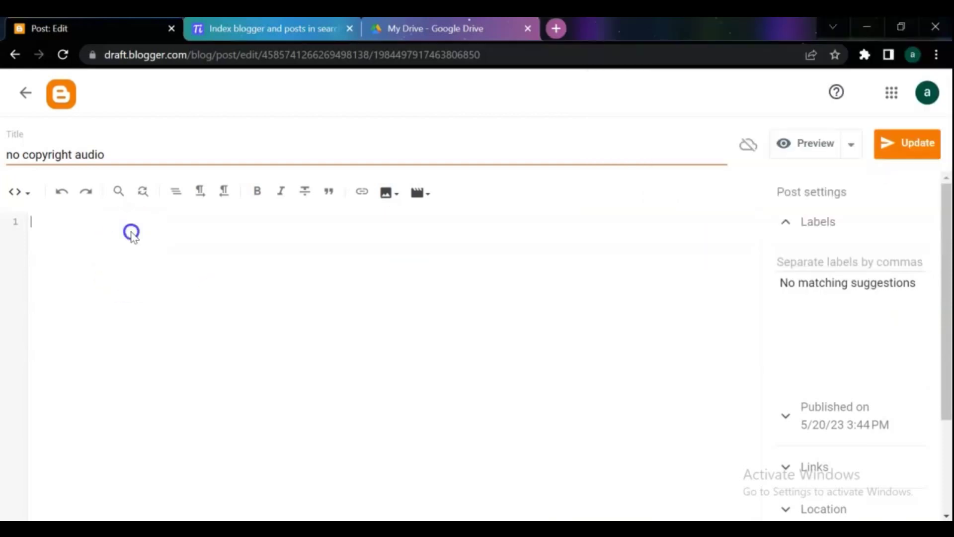
pyautogui.rightClick(131, 232)
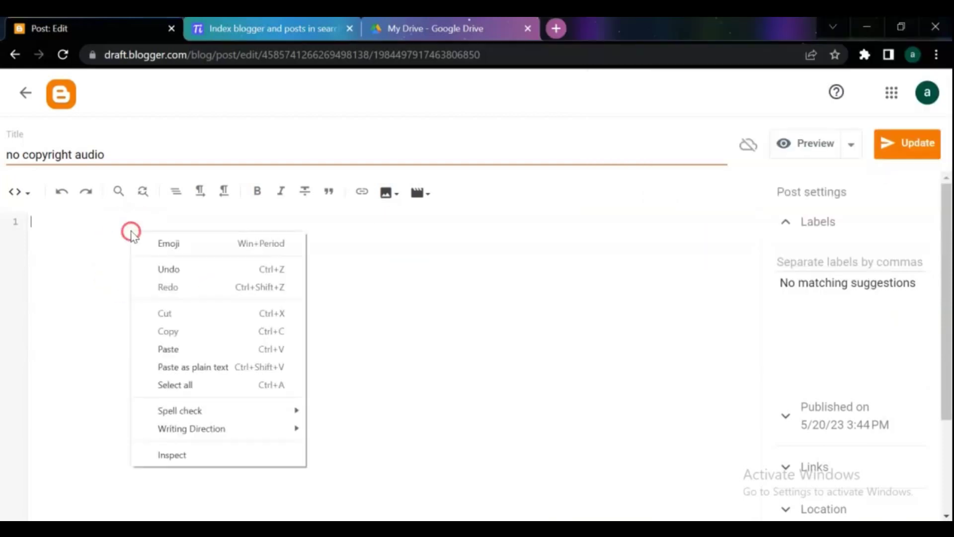
pyautogui.click(169, 348)
# Replace the caption with 'use this free song for your content' and update the post.
pyautogui.click(155, 246)
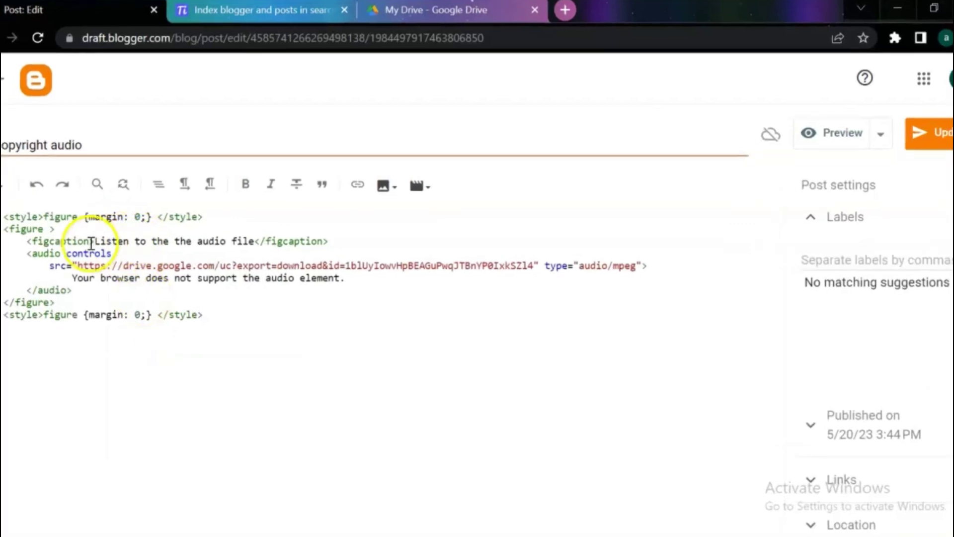
pyautogui.click(97, 243)
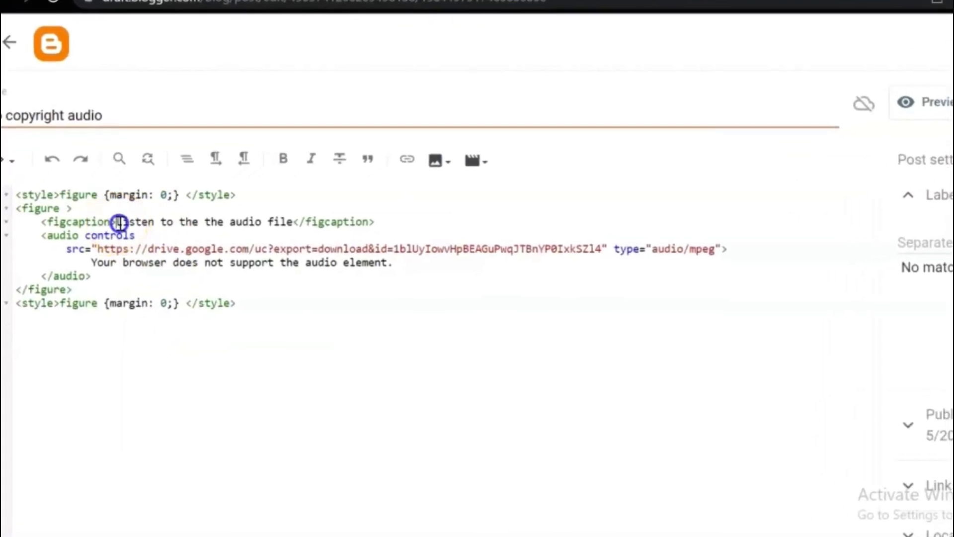
pyautogui.moveTo(120, 223); pyautogui.dragTo(293, 222)
pyautogui.moveTo(345, 196); pyautogui.dragTo(348, 195)
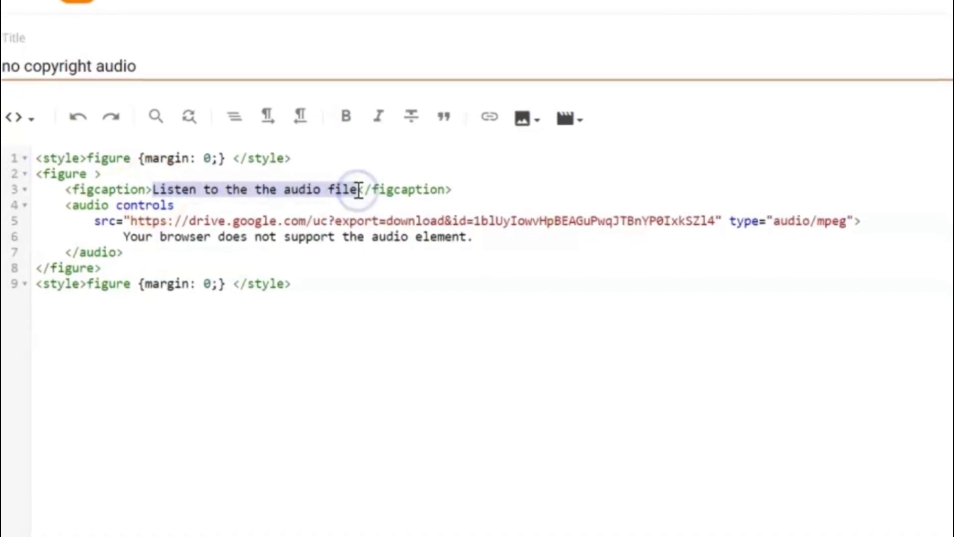
pyautogui.press('BackSpace')
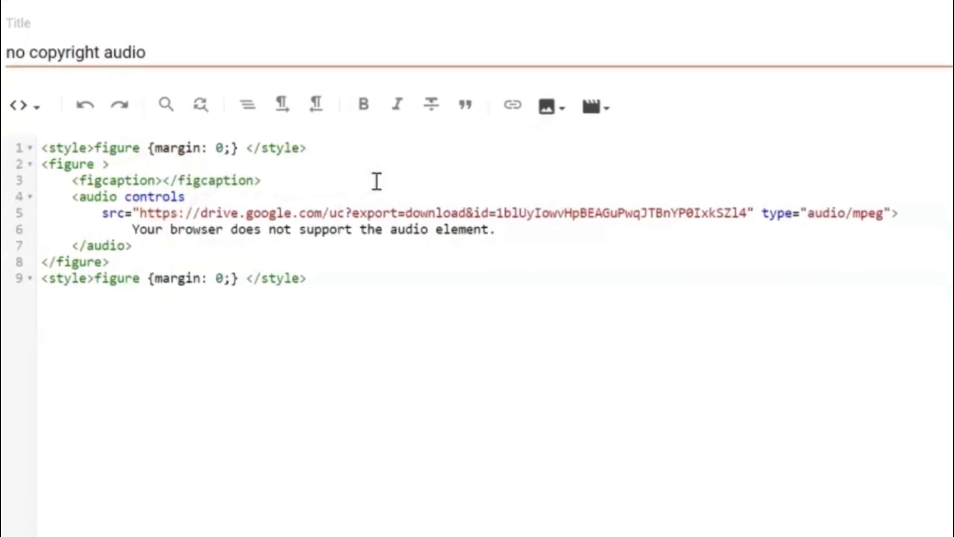
pyautogui.write('u')
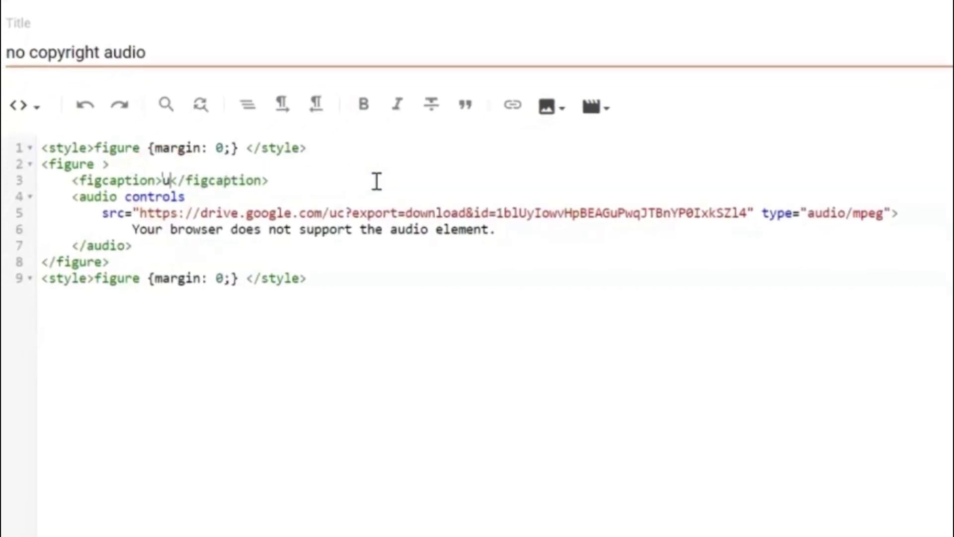
pyautogui.write('se th')
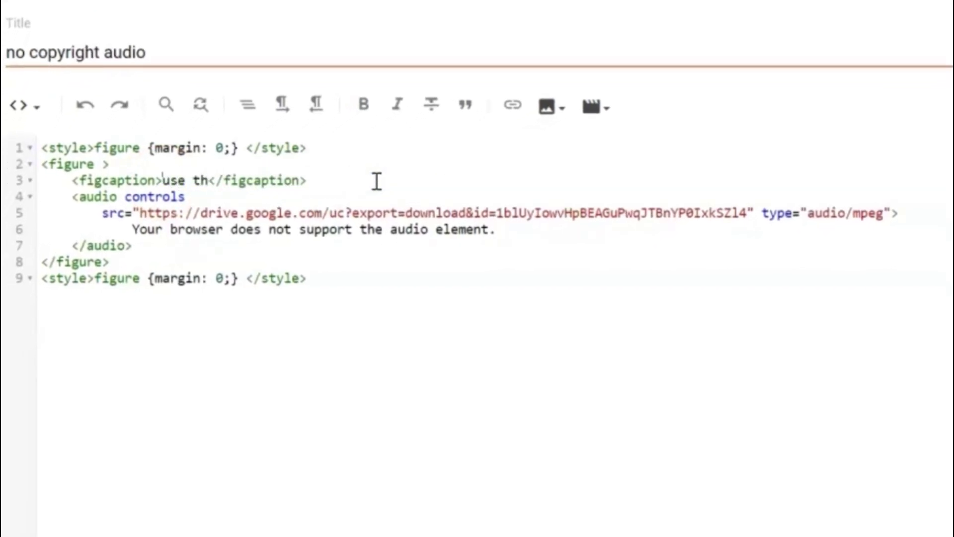
pyautogui.write('is free')
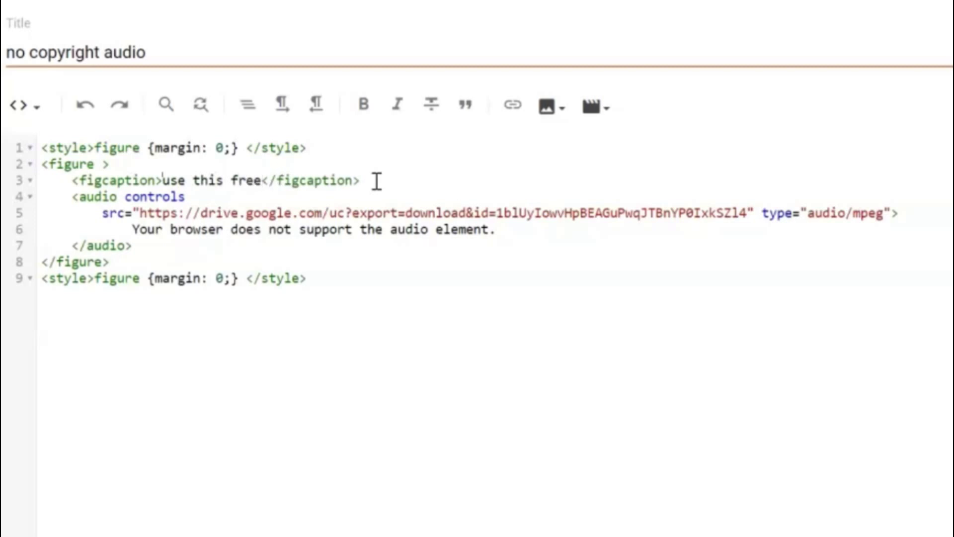
pyautogui.write(' song')
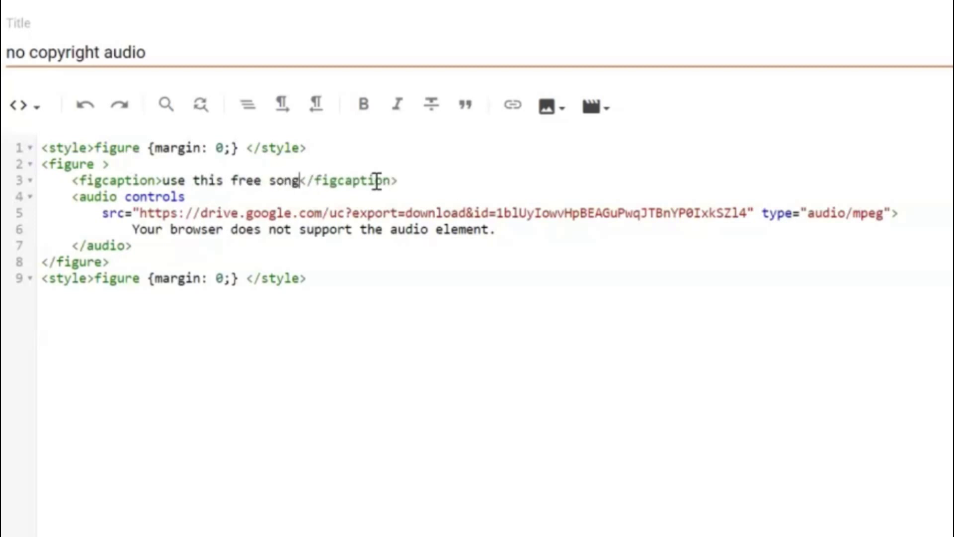
pyautogui.write(' f')
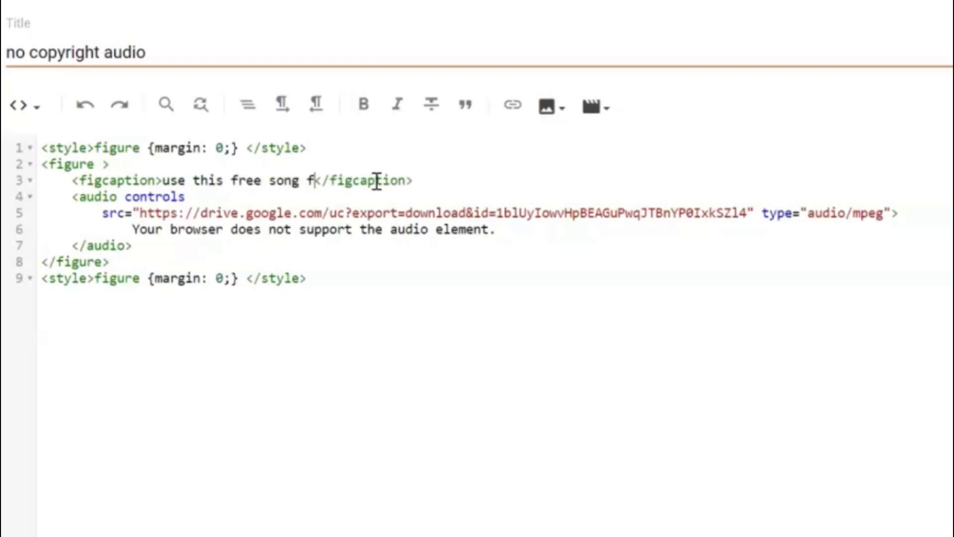
pyautogui.write('or your content')
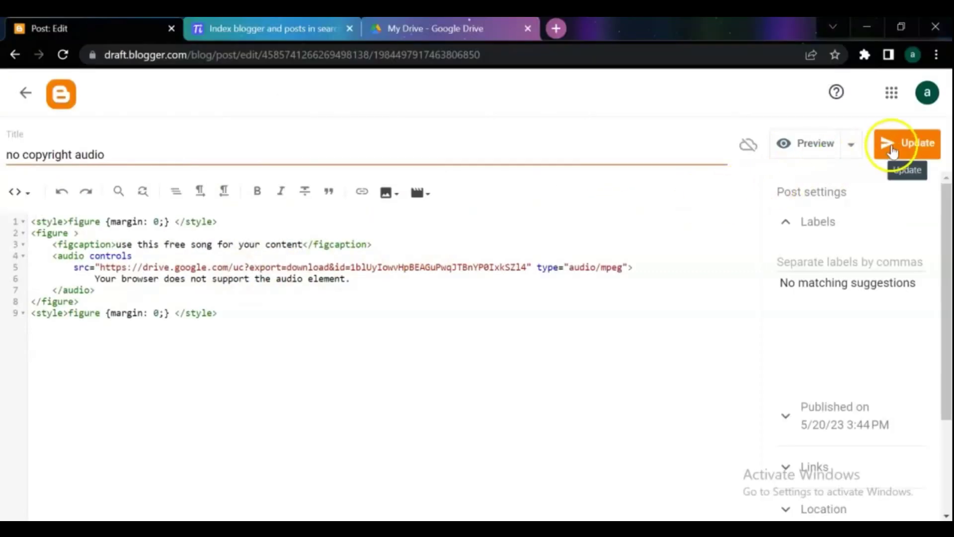
pyautogui.click(896, 147)
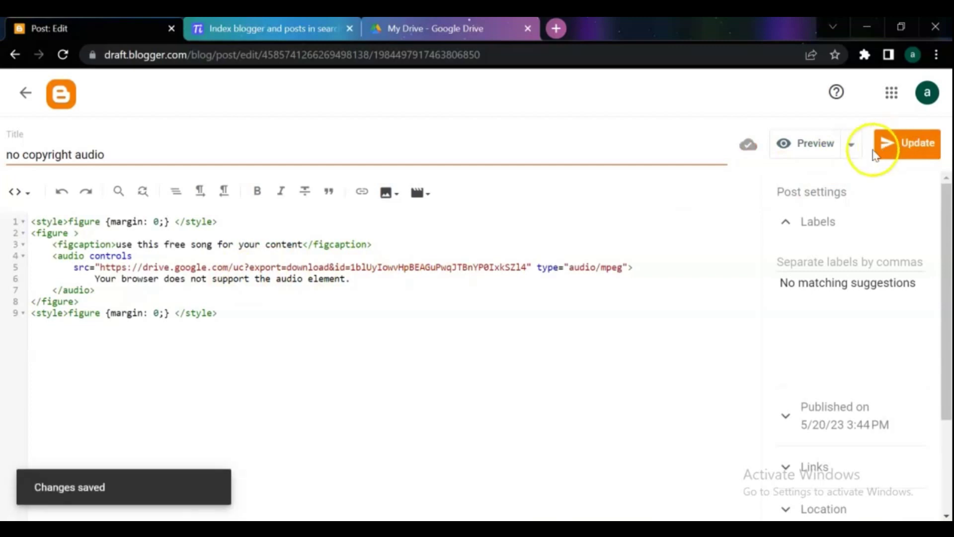
pyautogui.click(242, 20)
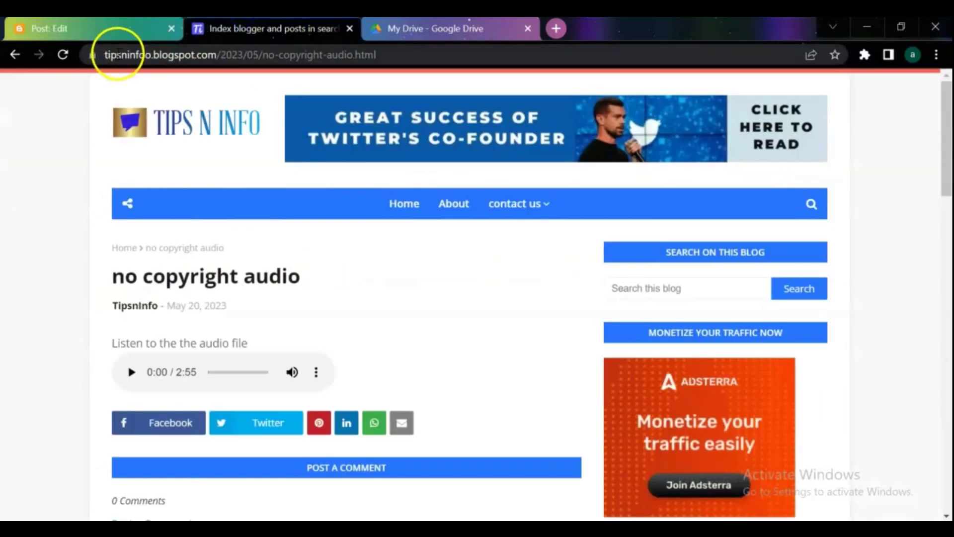
# Reload the live post, play and pause the audio, and show the player's Download and Playback speed options.
pyautogui.click(70, 54)
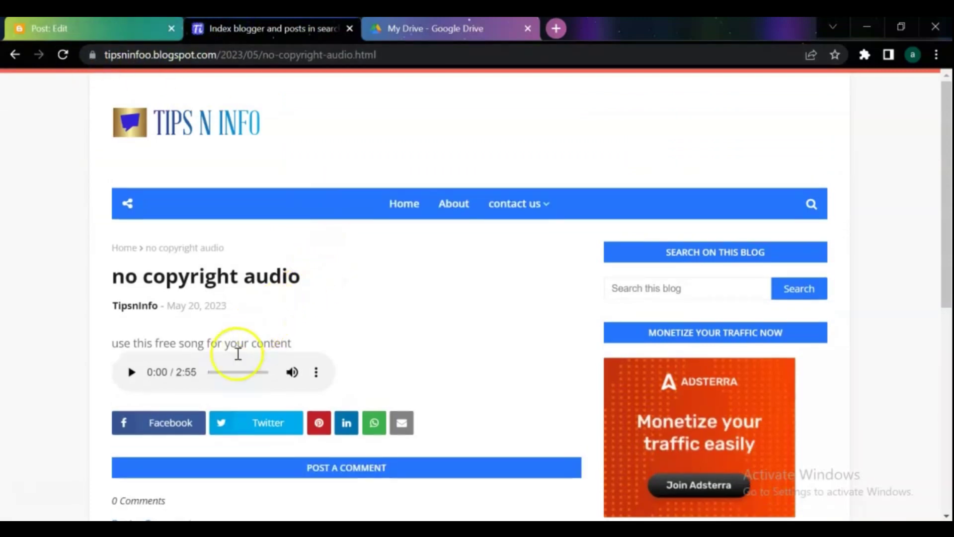
pyautogui.click(134, 373)
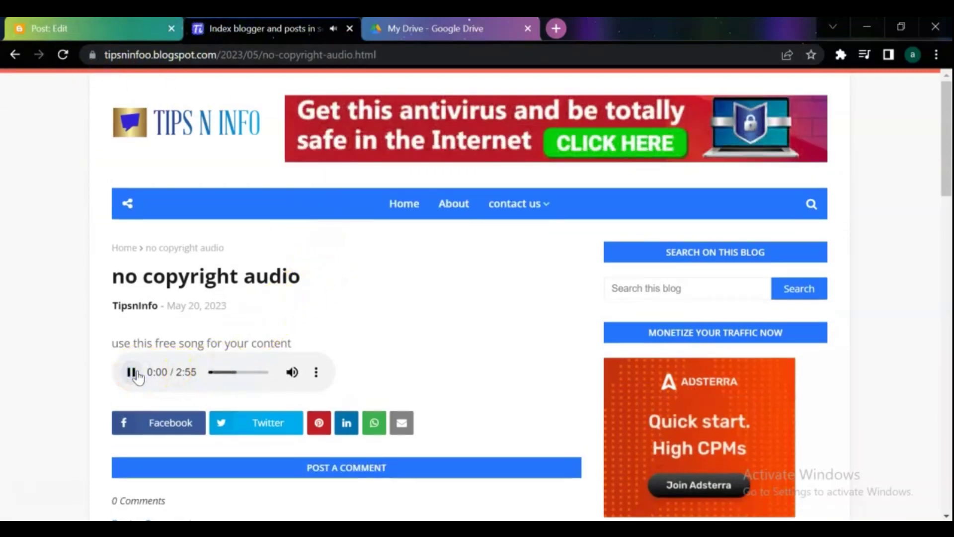
pyautogui.click(134, 373)
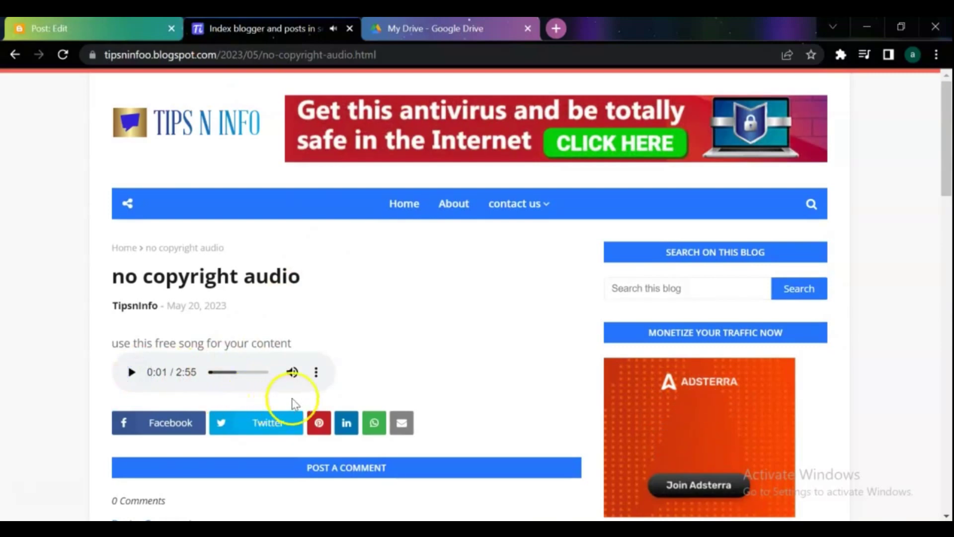
pyautogui.click(317, 374)
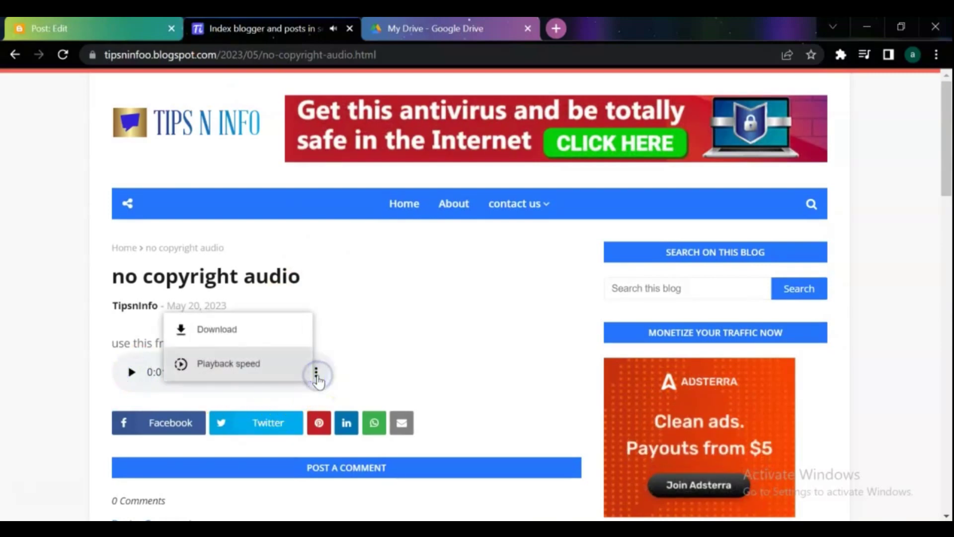